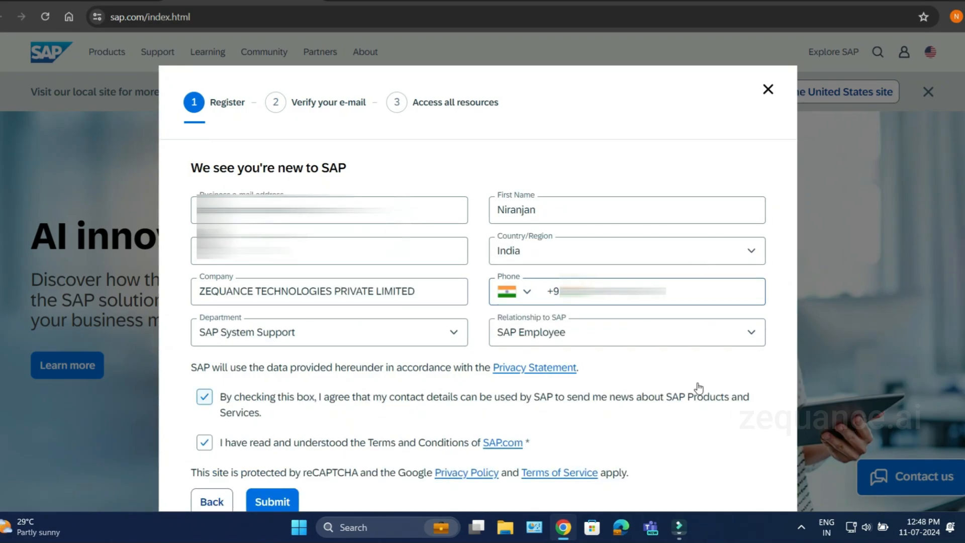
# Step: Submit the SAP.com registration form with both consent checkboxes ticked
pyautogui.scroll(-1, 698, 388)
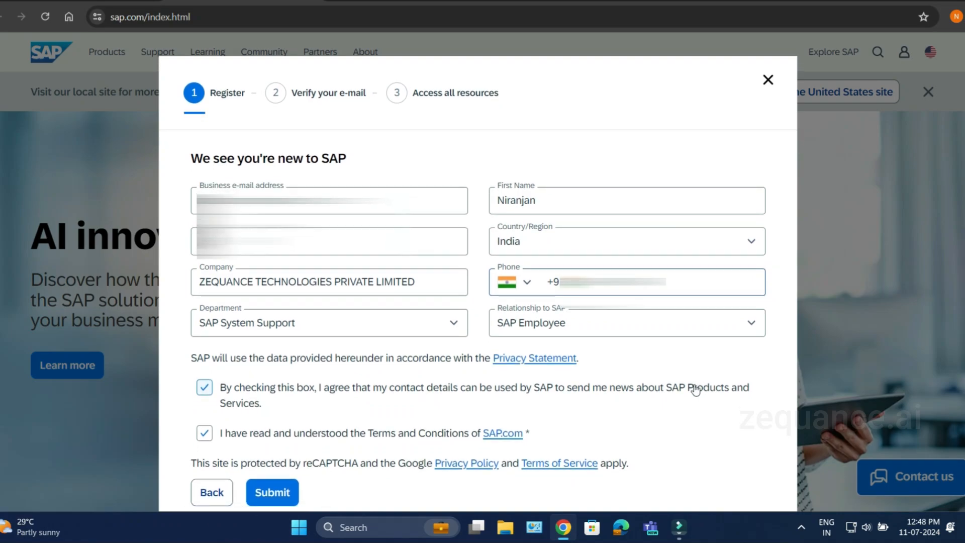
pyautogui.click(289, 494)
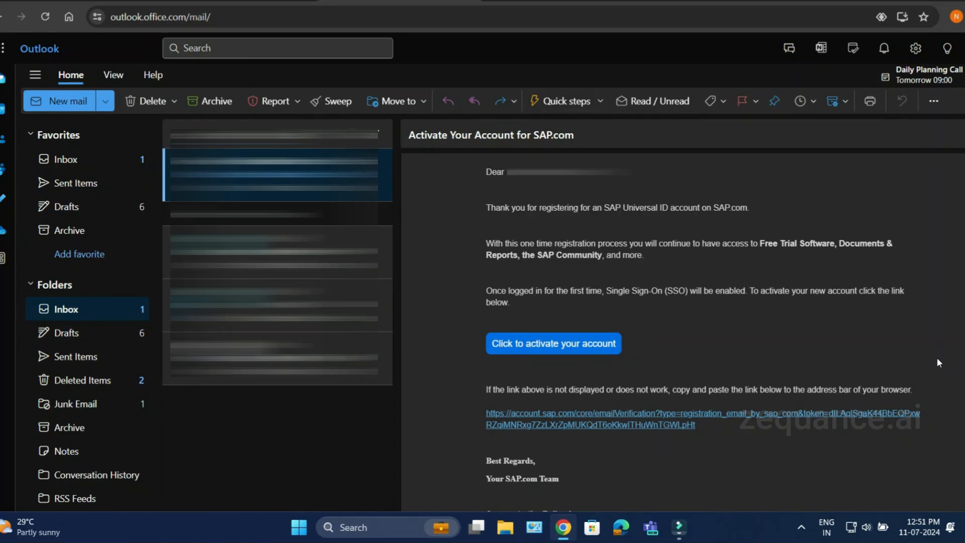
# Step: Follow the activation link in the 'Activate Your Account for SAP.com' e-mail
pyautogui.click(569, 349)
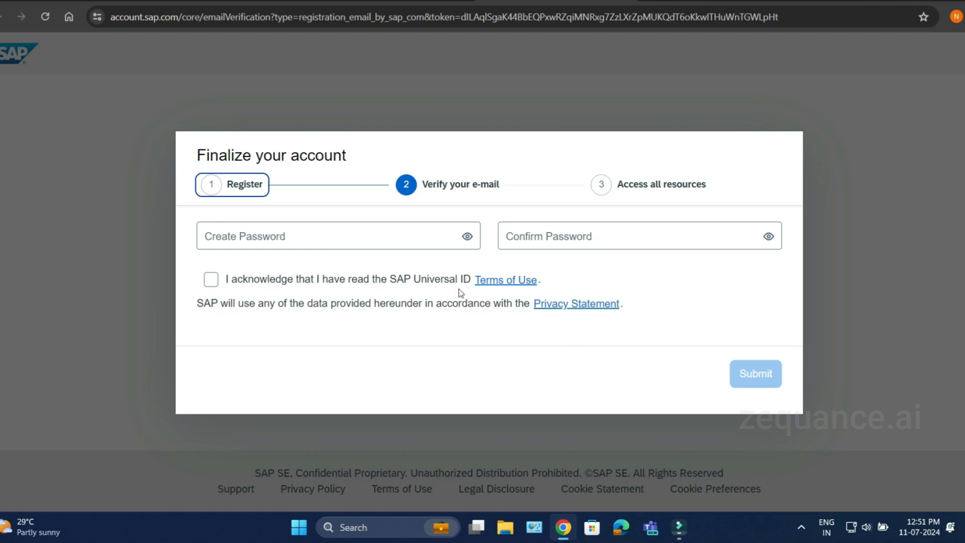
# Step: Enter the new password in Create Password and Confirm Password, accept the Universal ID Terms of Use, and submit
pyautogui.click(438, 248)
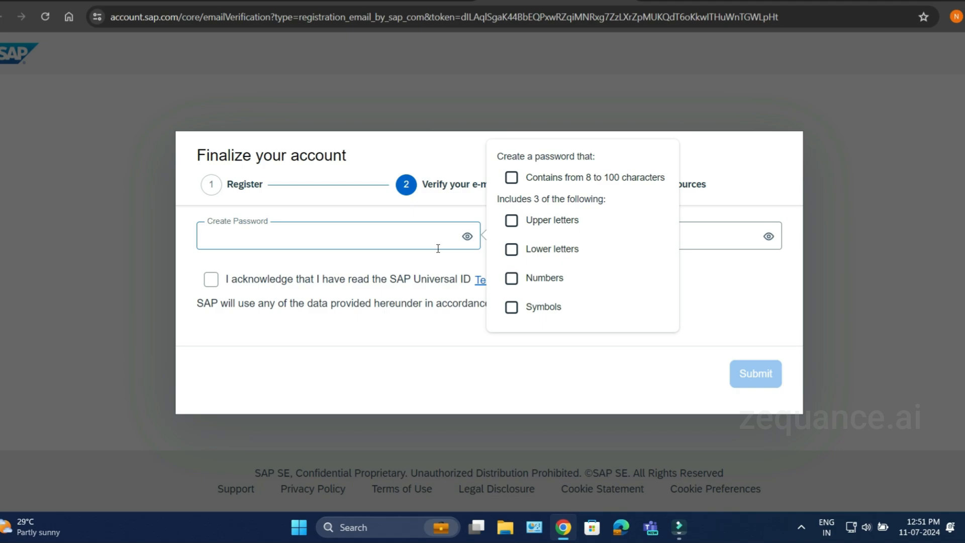
pyautogui.write('S')
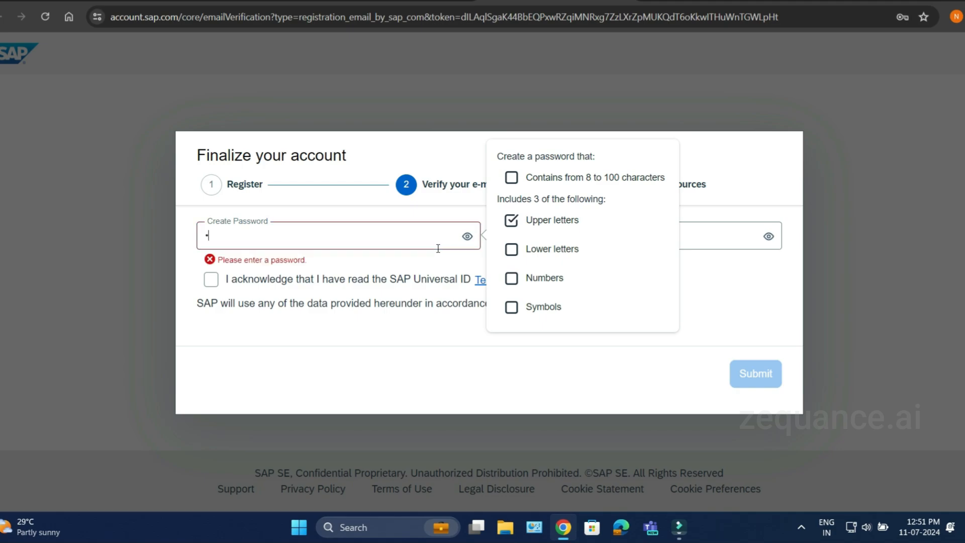
pyautogui.write('••••••••')
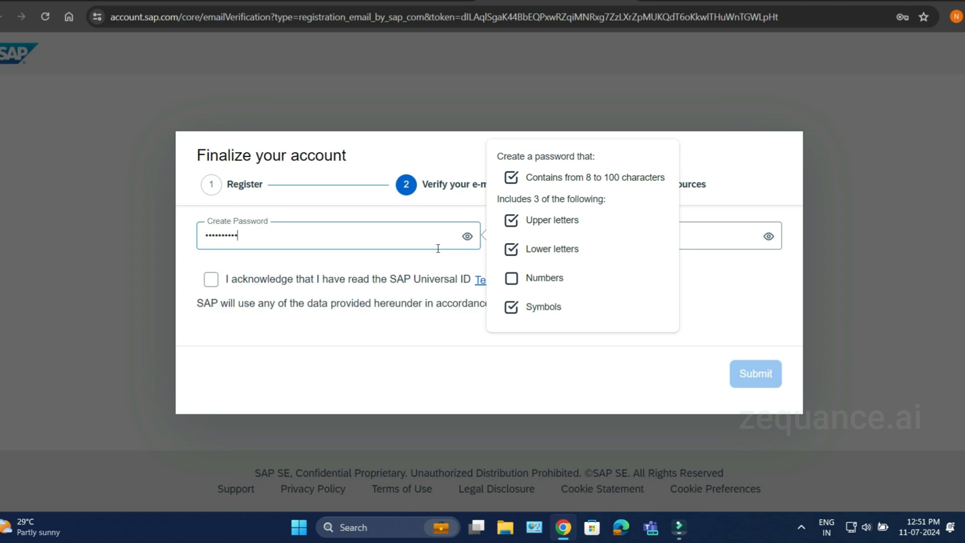
pyautogui.write('•••')
pyautogui.click(696, 230)
pyautogui.write('••••')
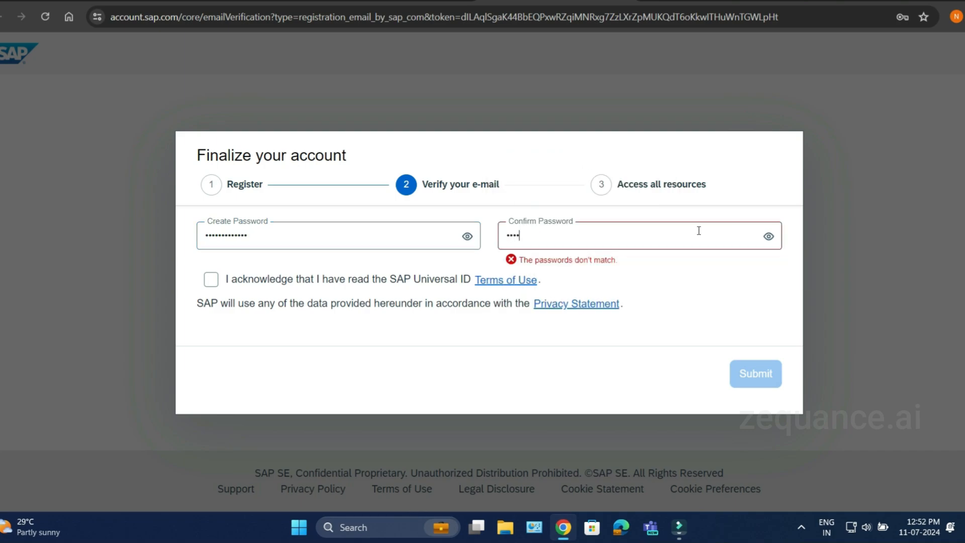
pyautogui.write('•••••••••')
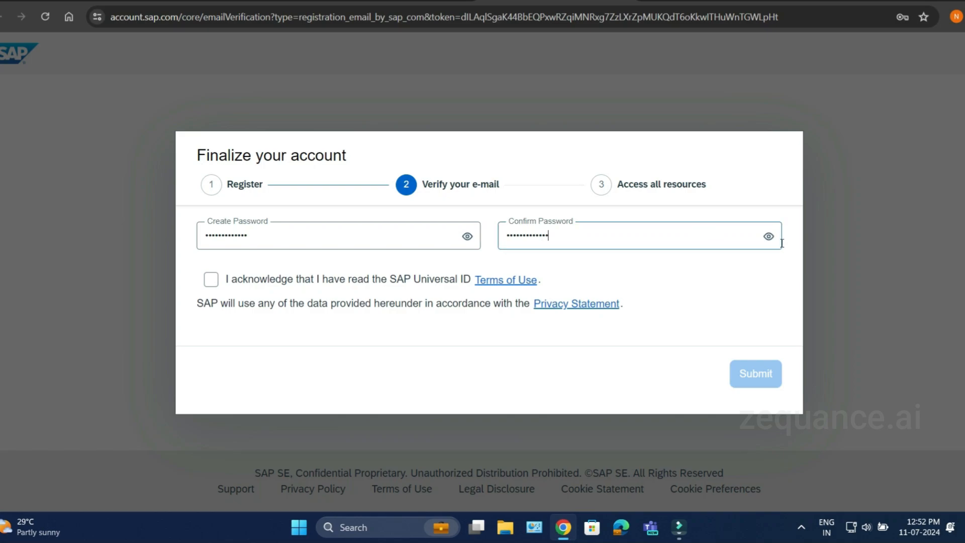
pyautogui.click(211, 279)
pyautogui.click(747, 386)
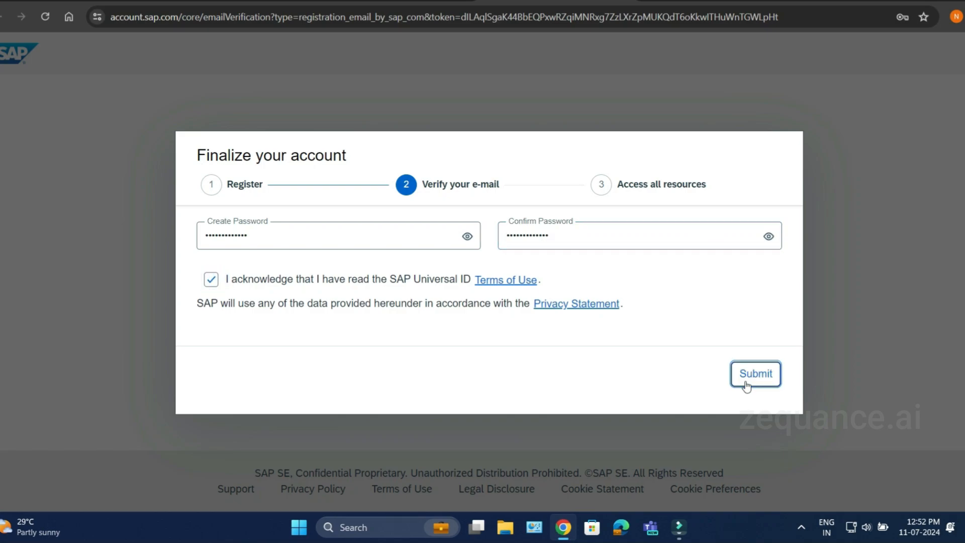
pyautogui.click(746, 385)
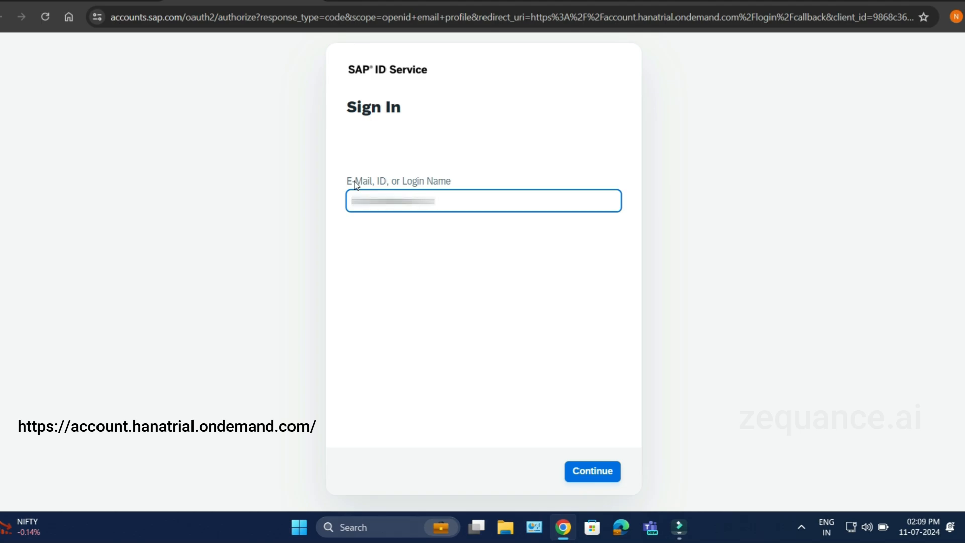
# Step: Complete the account's e-mail address in the login field and continue signing in
pyautogui.write('.com')
pyautogui.click(603, 477)
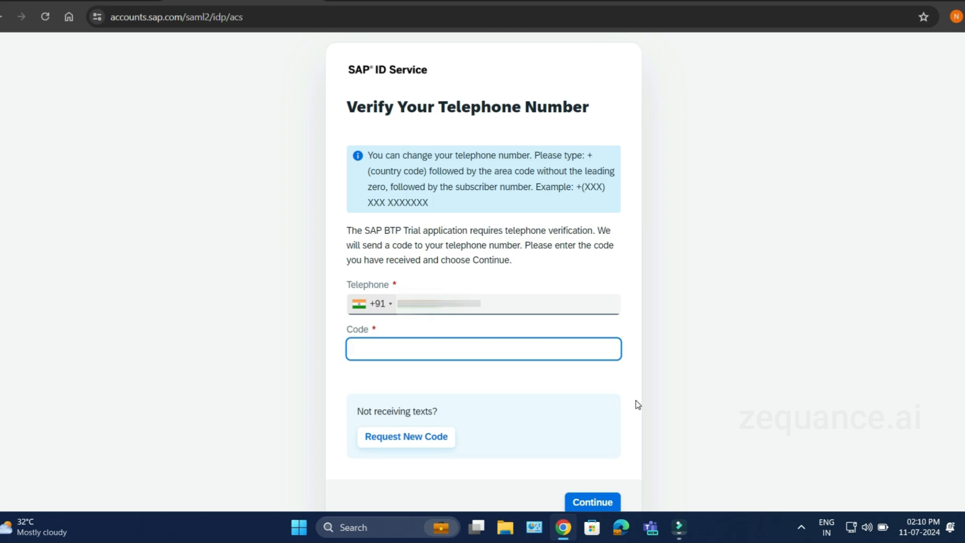
# Step: Confirm the telephone number with the texted verification code
pyautogui.click(576, 502)
pyautogui.click(576, 502)
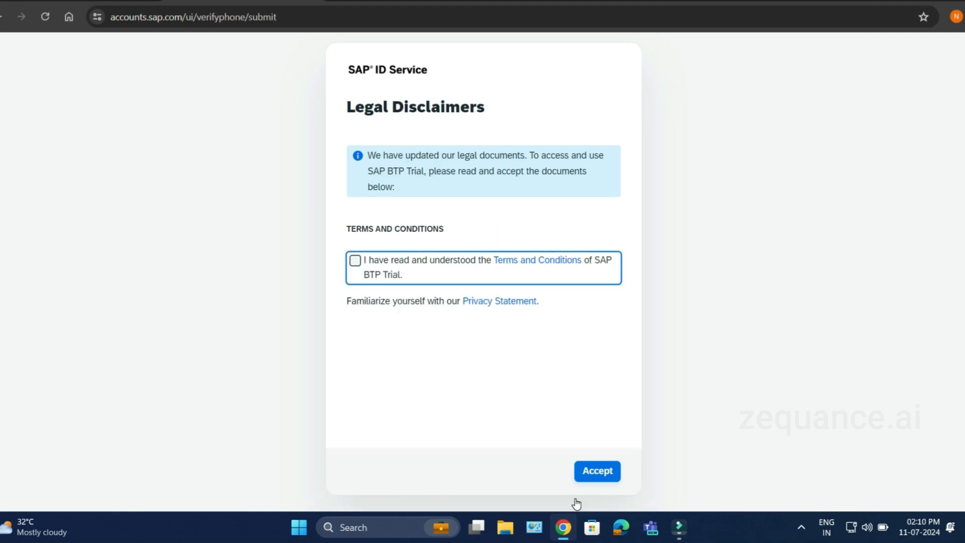
# Step: Accept the SAP BTP Trial terms and conditions
pyautogui.click(355, 262)
pyautogui.click(596, 480)
pyautogui.click(596, 480)
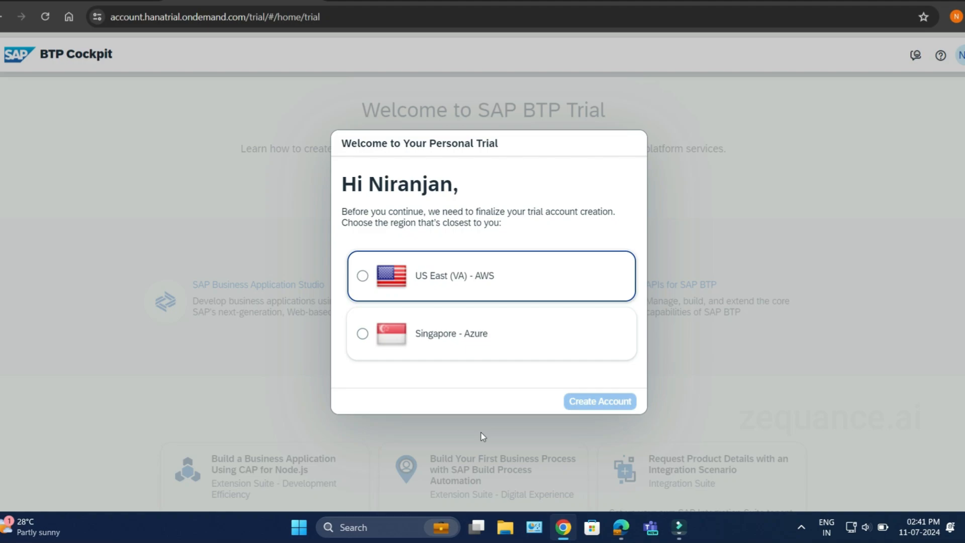
# Step: Create the trial account in the US East (VA) - AWS region
pyautogui.click(458, 285)
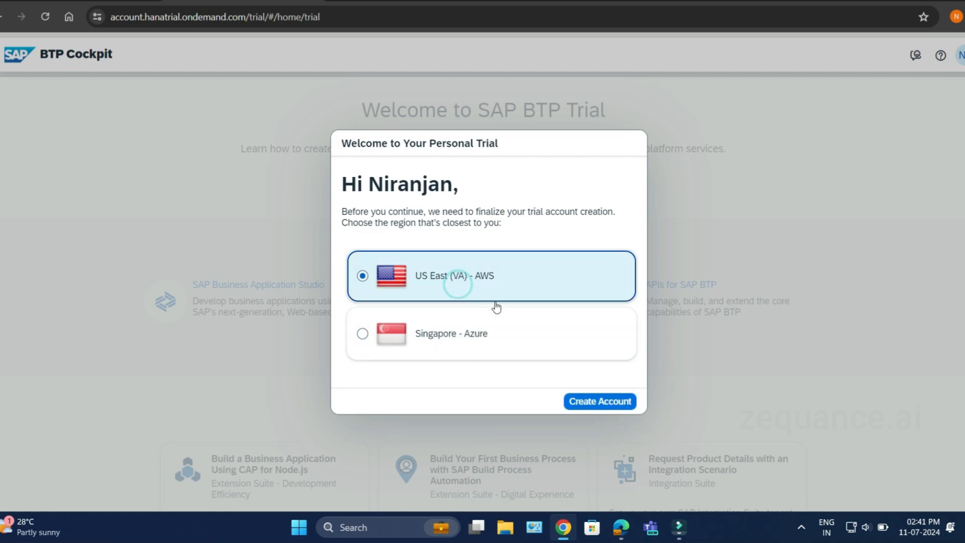
pyautogui.click(579, 401)
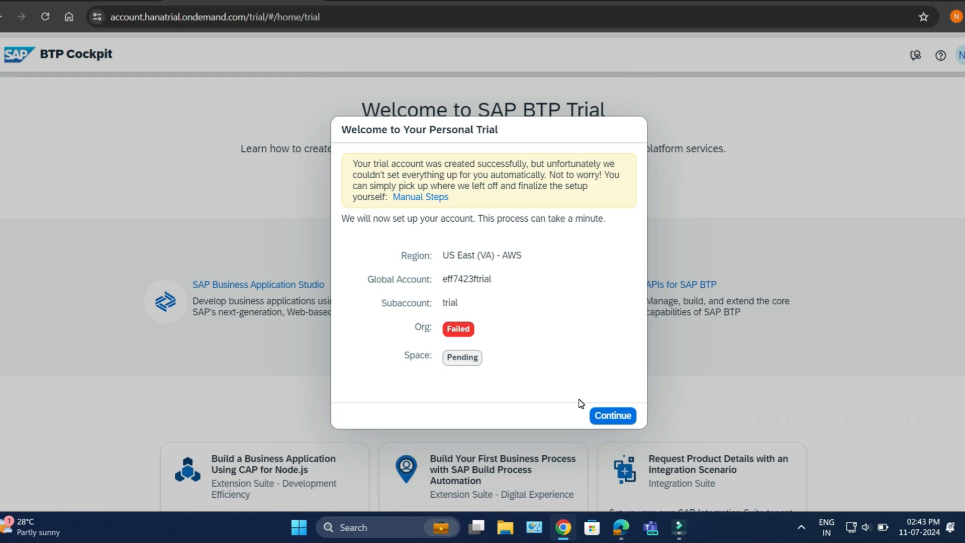
# Step: Go from the setup summary into the 'trial' subaccount and launch Enable Cloud Foundry
pyautogui.click(606, 414)
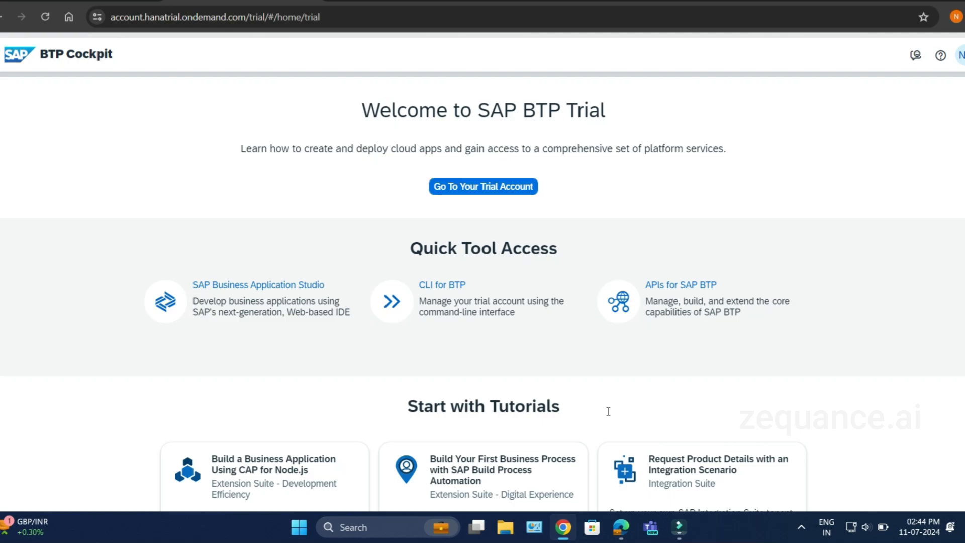
pyautogui.click(524, 184)
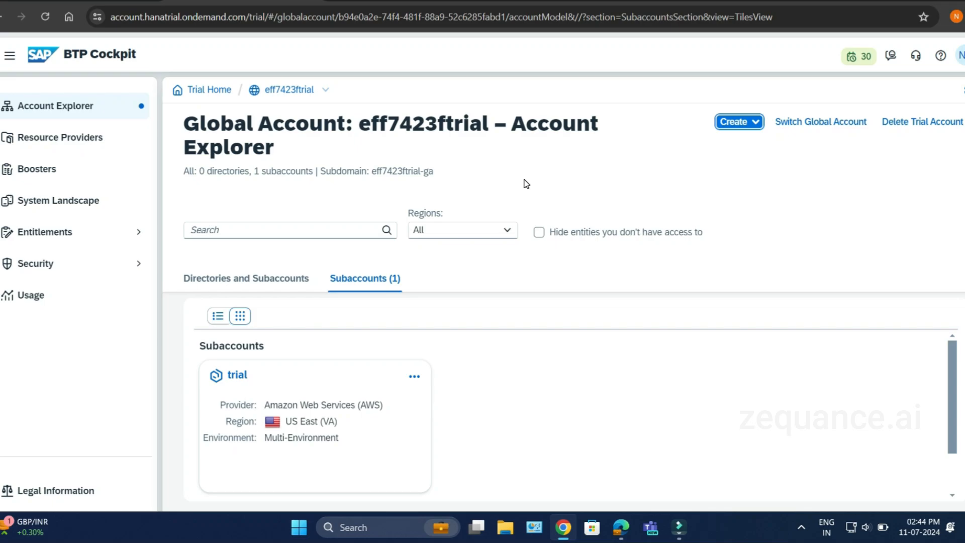
pyautogui.click(356, 405)
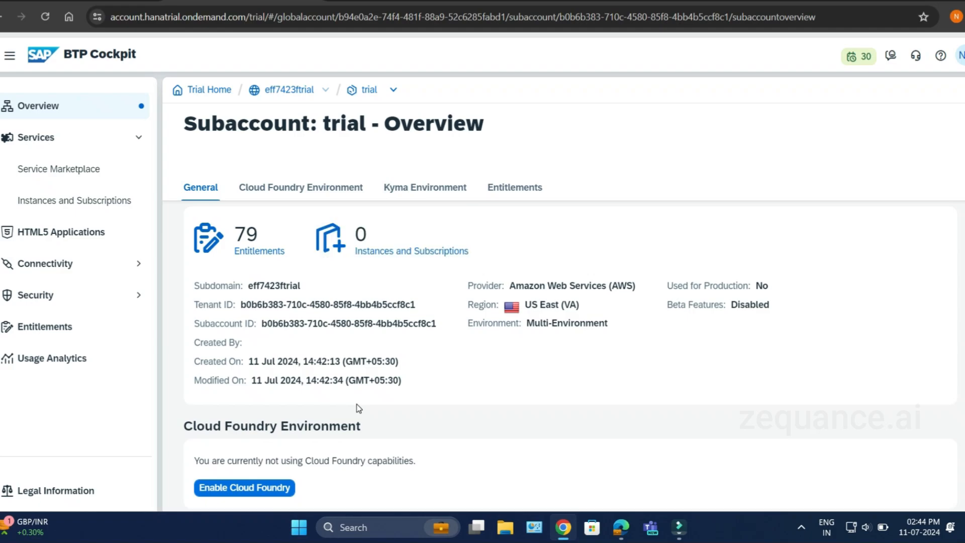
pyautogui.scroll(-1, 401, 418)
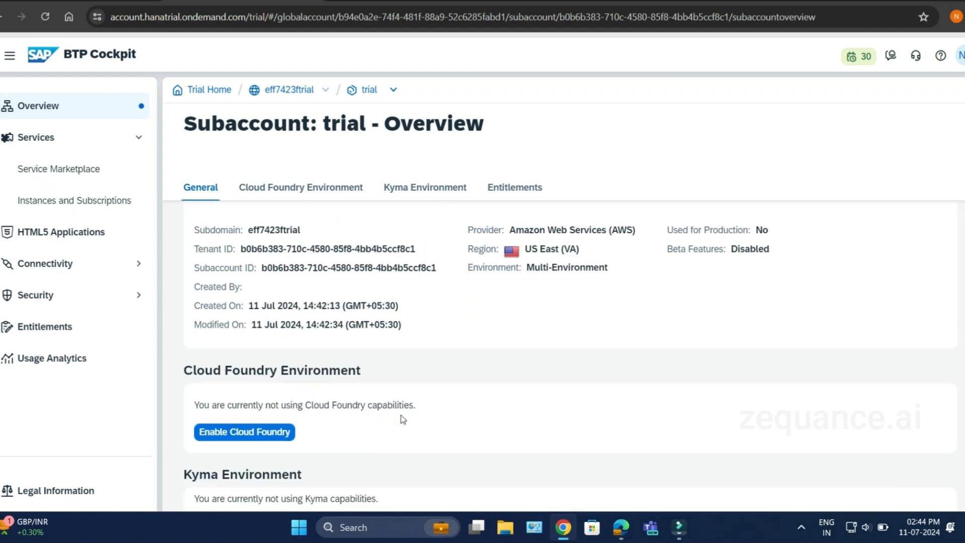
pyautogui.scroll(-1, 403, 419)
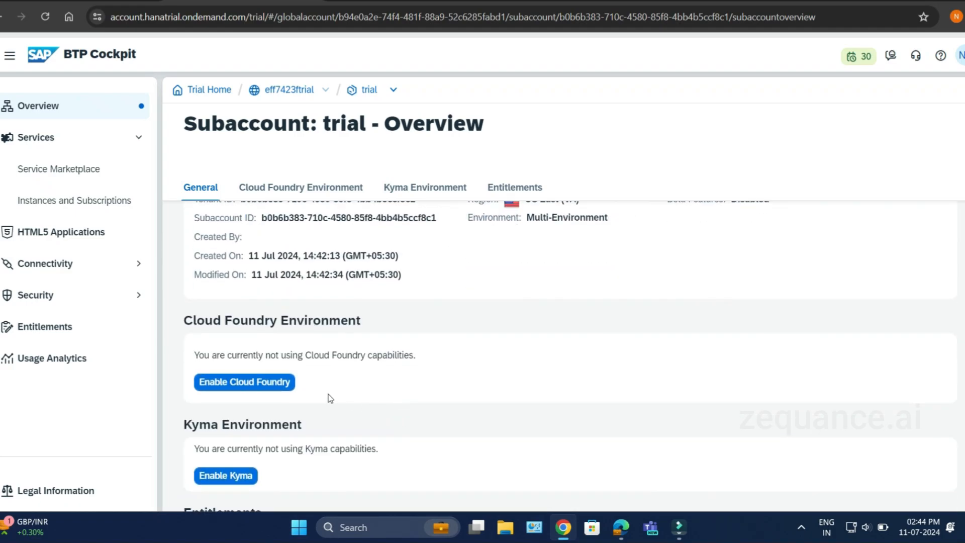
pyautogui.click(270, 384)
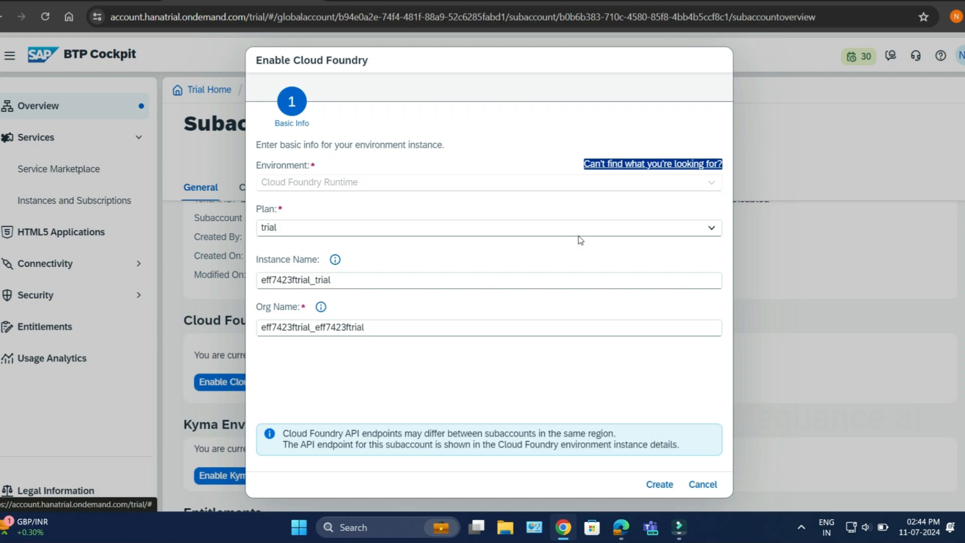
# Step: Create the Cloud Foundry environment with the default trial plan and org eff7423ftrial_eff7423ftrial
pyautogui.click(710, 184)
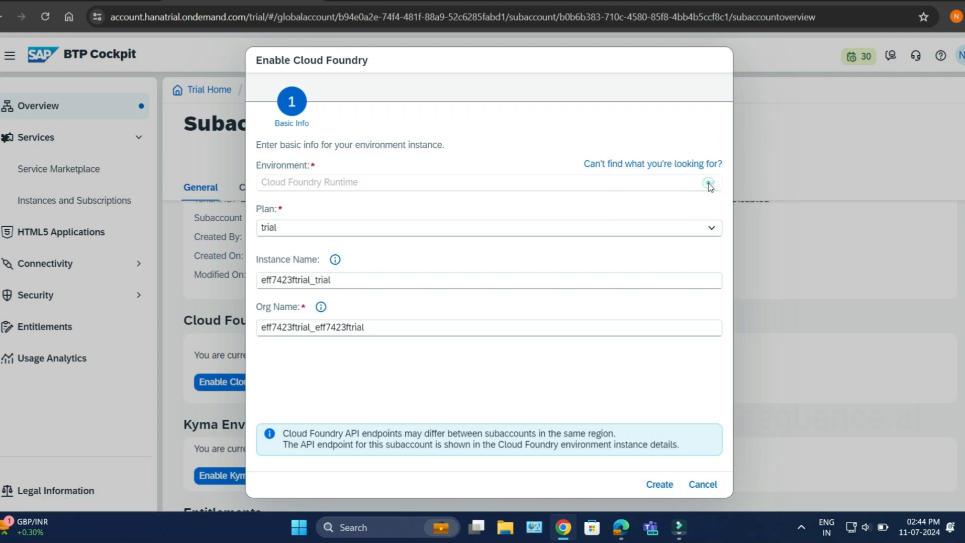
pyautogui.click(533, 188)
pyautogui.click(658, 485)
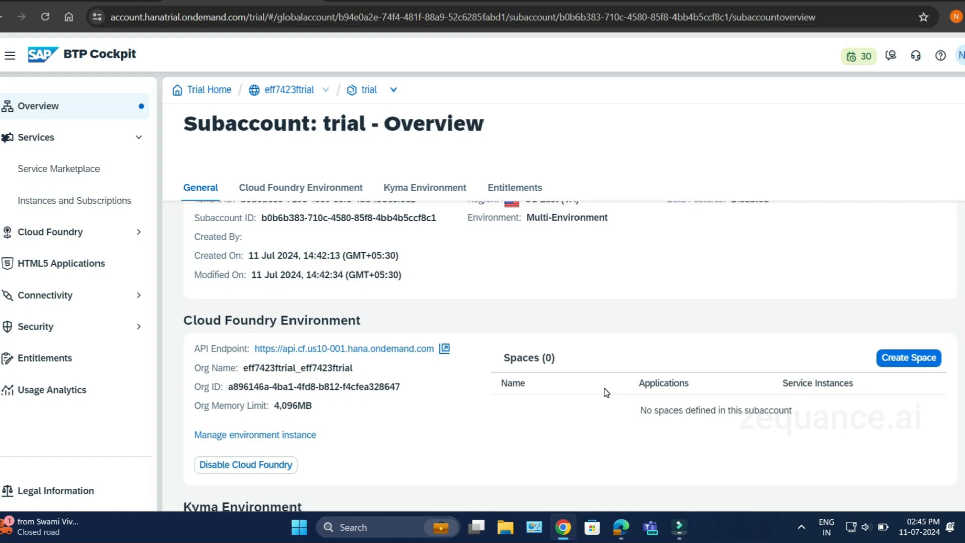
pyautogui.scroll(-2, 605, 384)
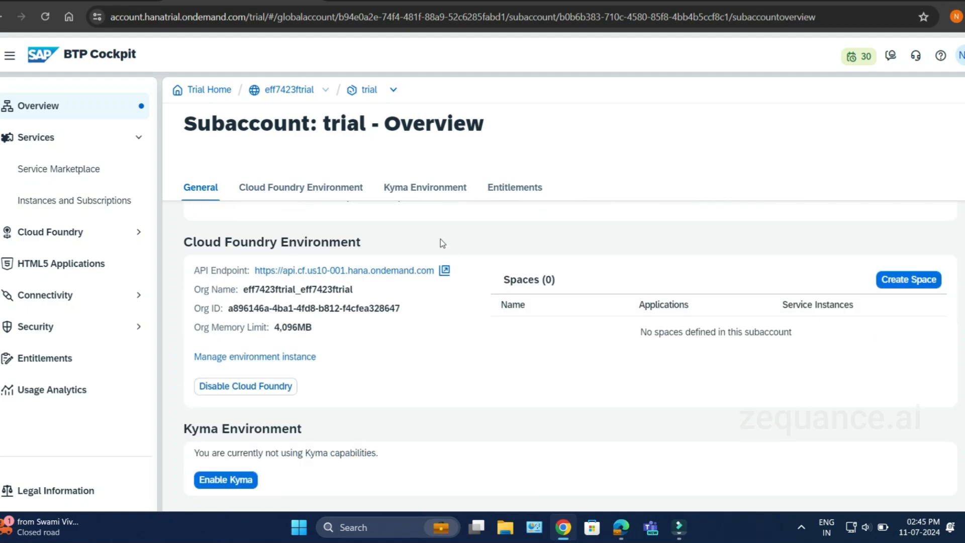
# Step: Open Services > Service Marketplace and browse the 48 service cards
pyautogui.click(105, 170)
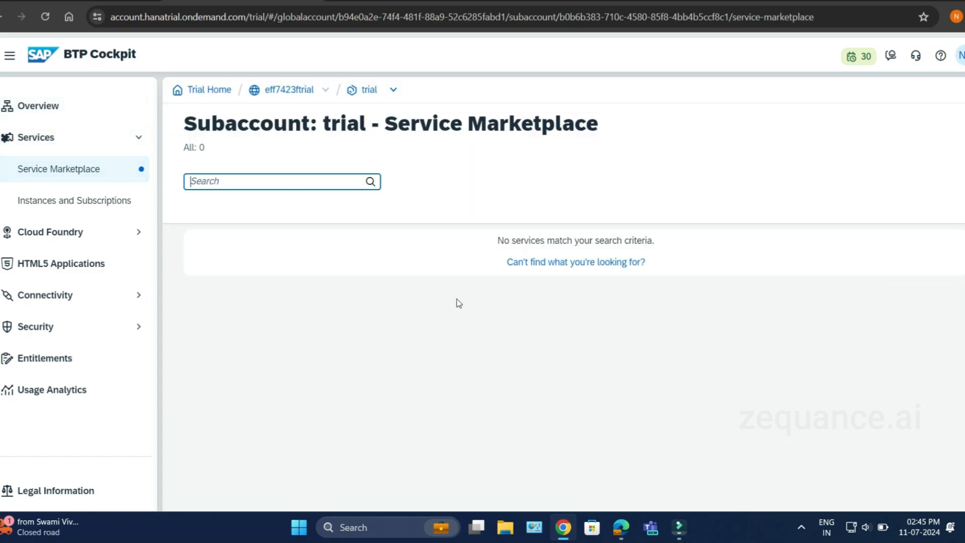
pyautogui.scroll(-3, 853, 345)
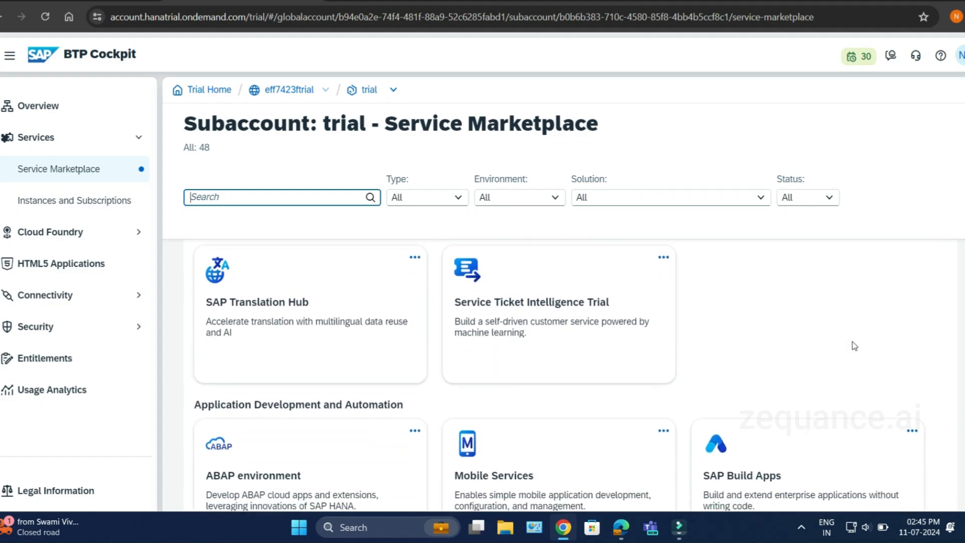
pyautogui.scroll(-10, 852, 345)
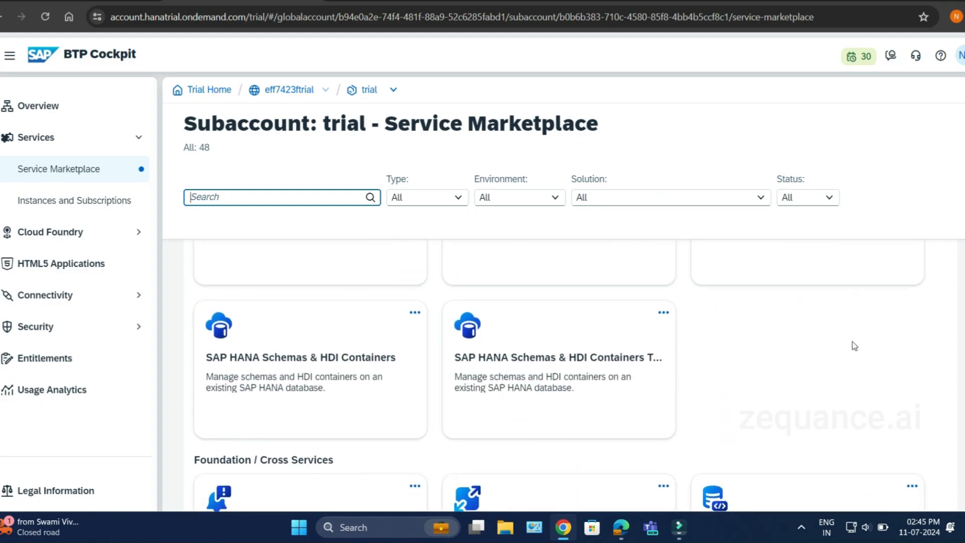
pyautogui.scroll(-10, 854, 346)
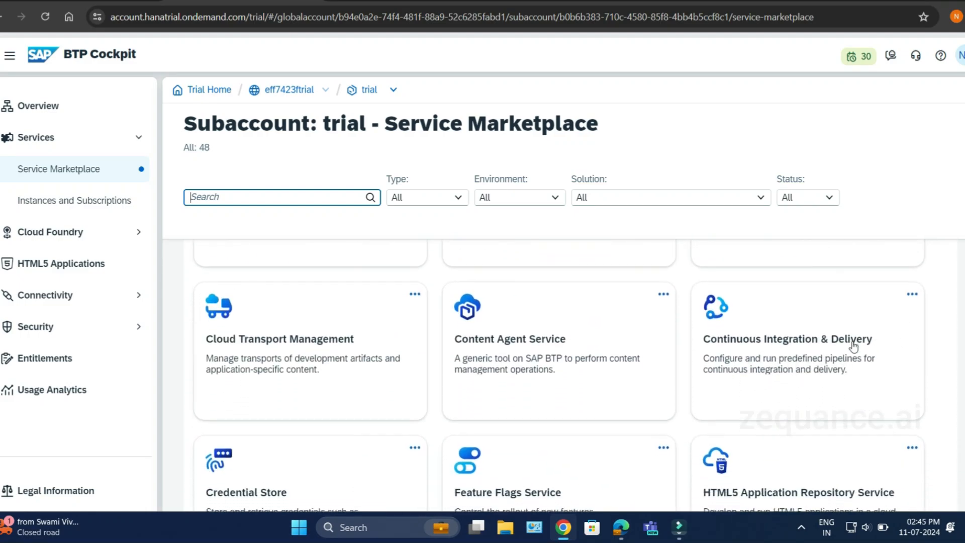
pyautogui.scroll(8, 852, 345)
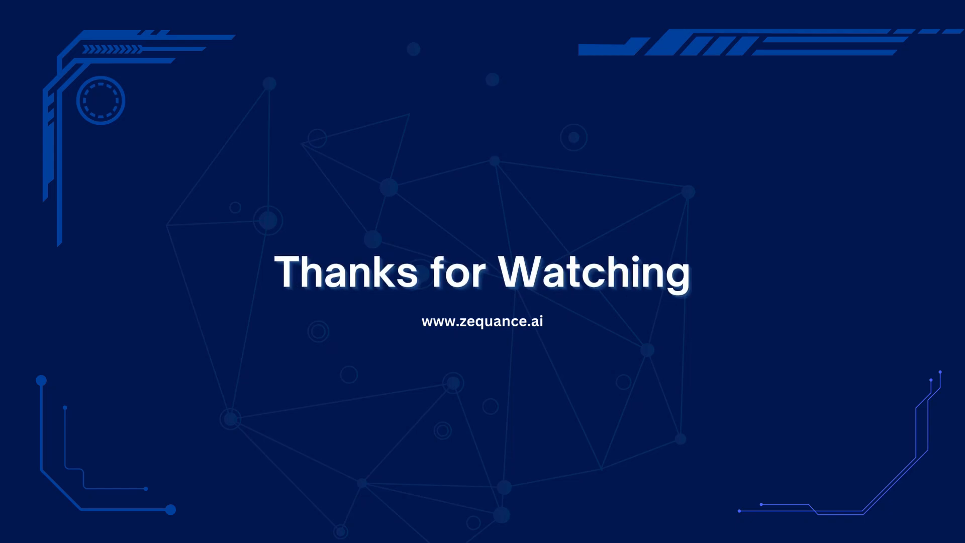